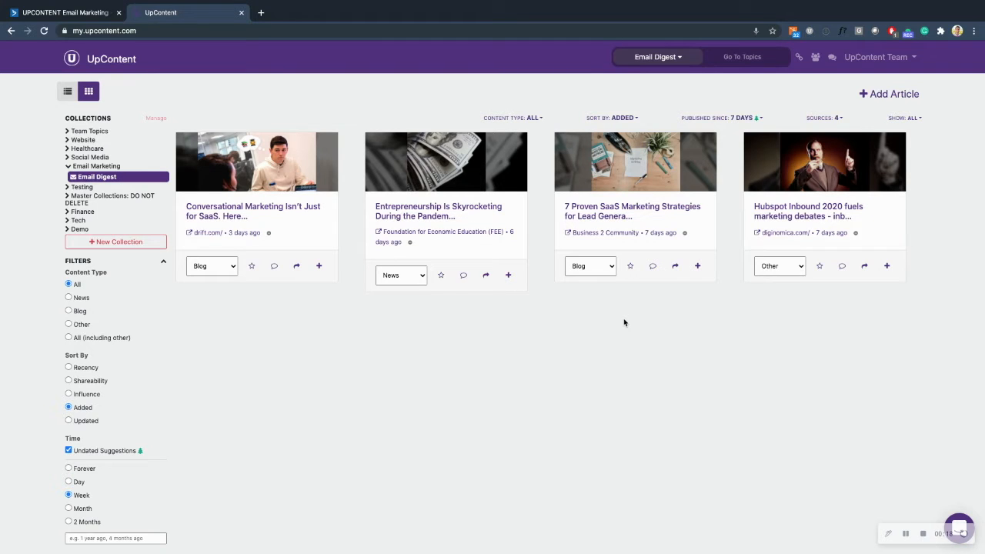
In the Email Digest collection's RSS settings, sort the feed by Shareability and set its limit to 5
click(669, 60)
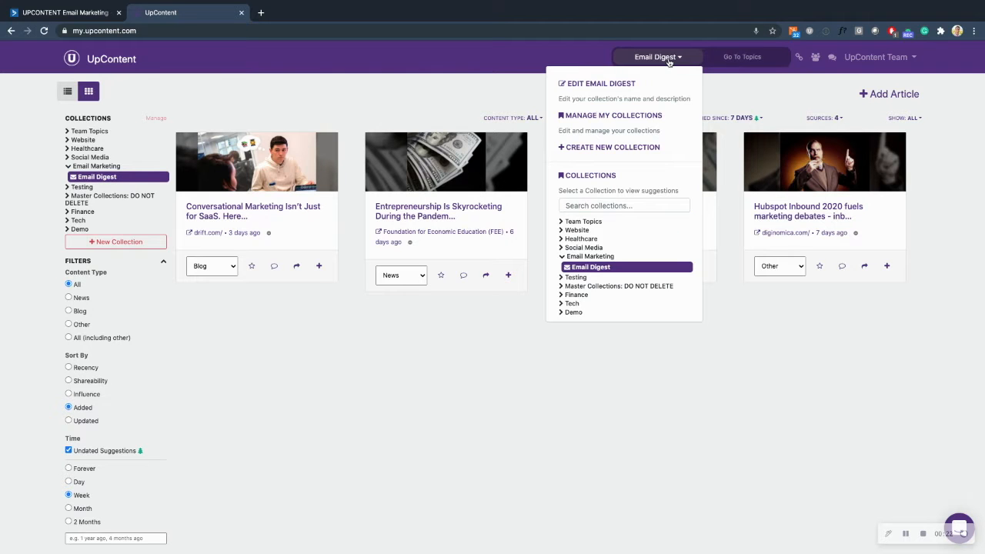
click(624, 88)
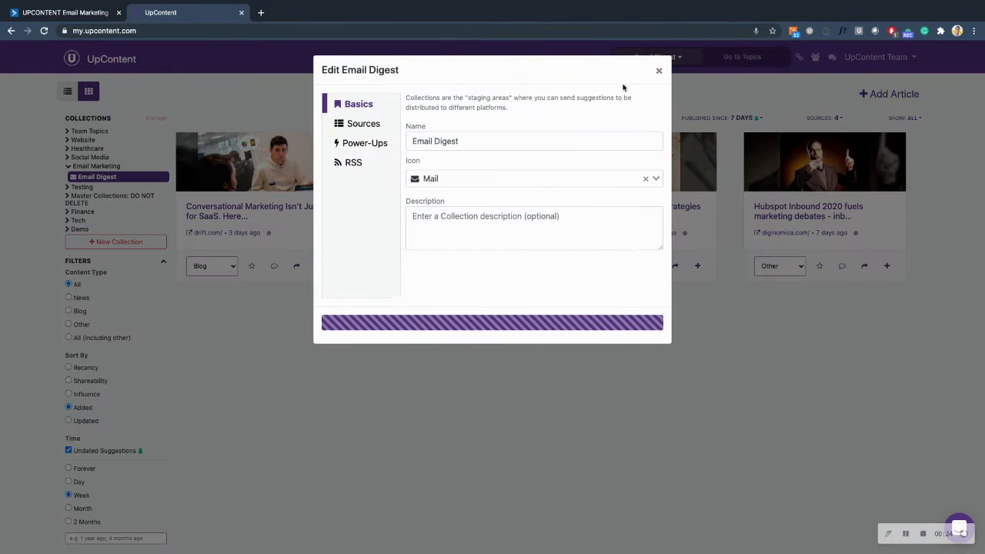
click(354, 162)
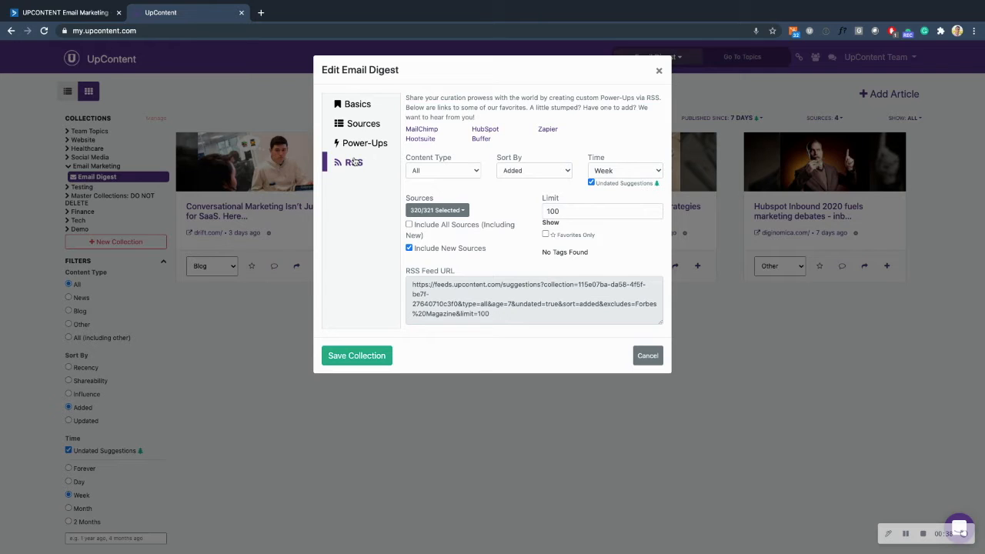
click(543, 170)
click(537, 155)
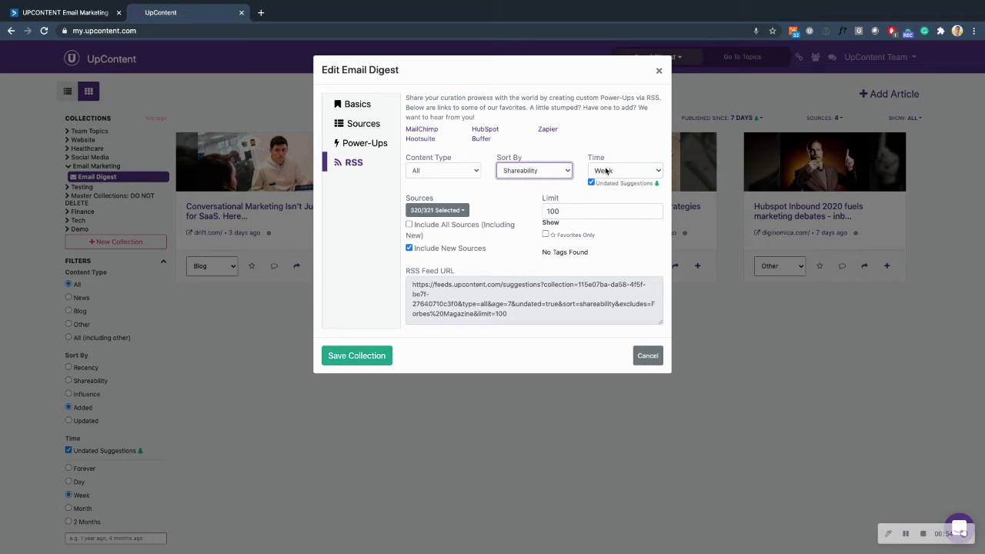
double_click(554, 210)
text(5)
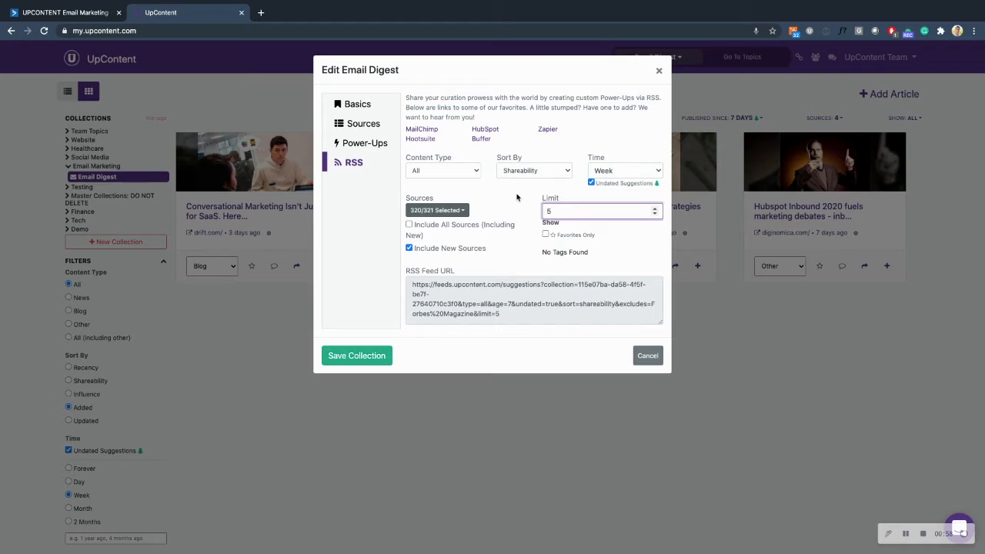
Copy the collection's RSS feed URL and save the collection
click(504, 315)
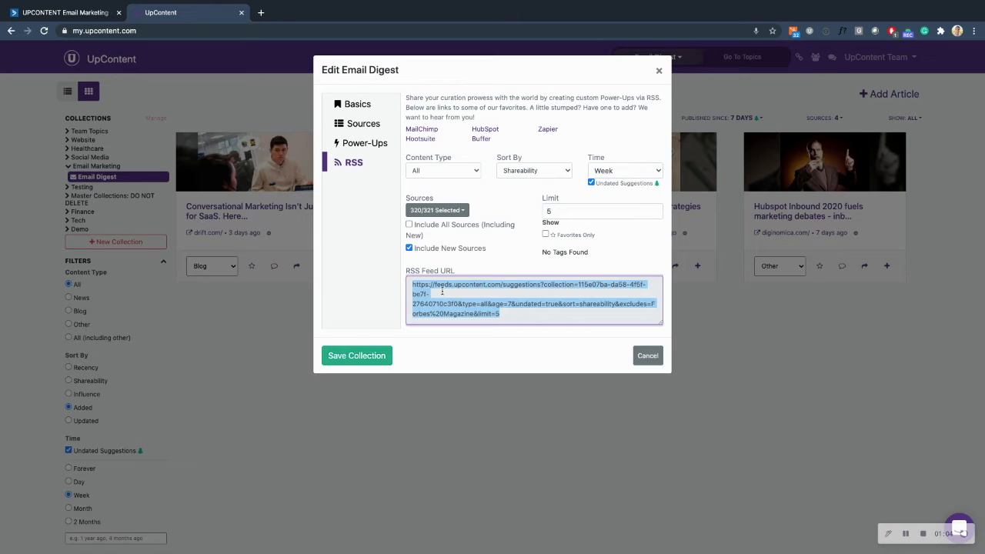
click(359, 355)
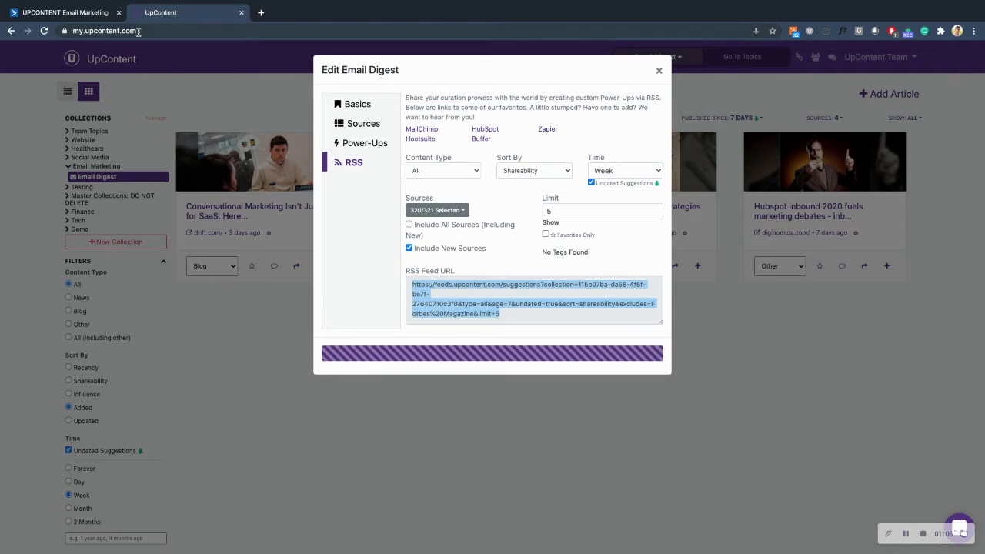
Switch to ActiveCampaign and advance the Weekly Reads campaign to its design stage, using the Standard type and the Internal Test list
click(74, 14)
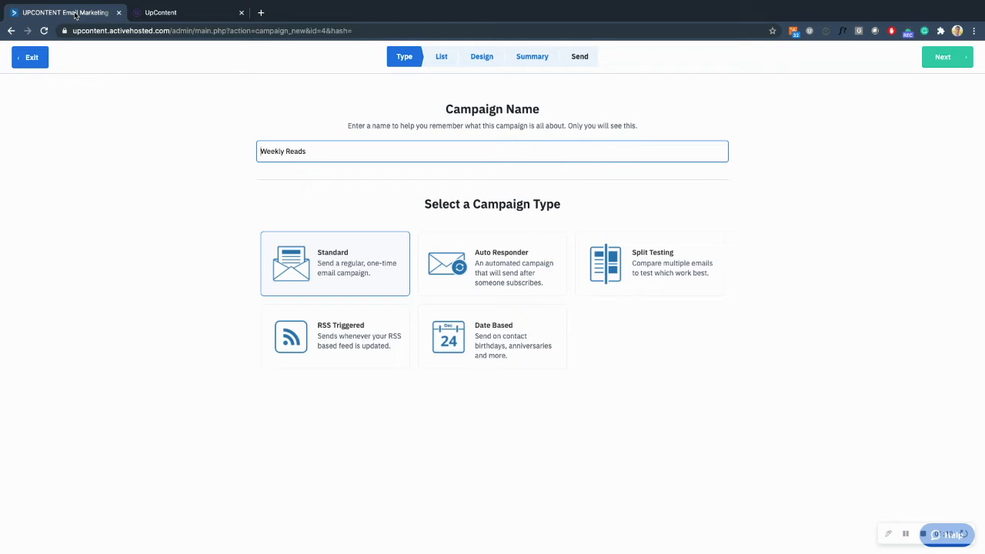
click(304, 275)
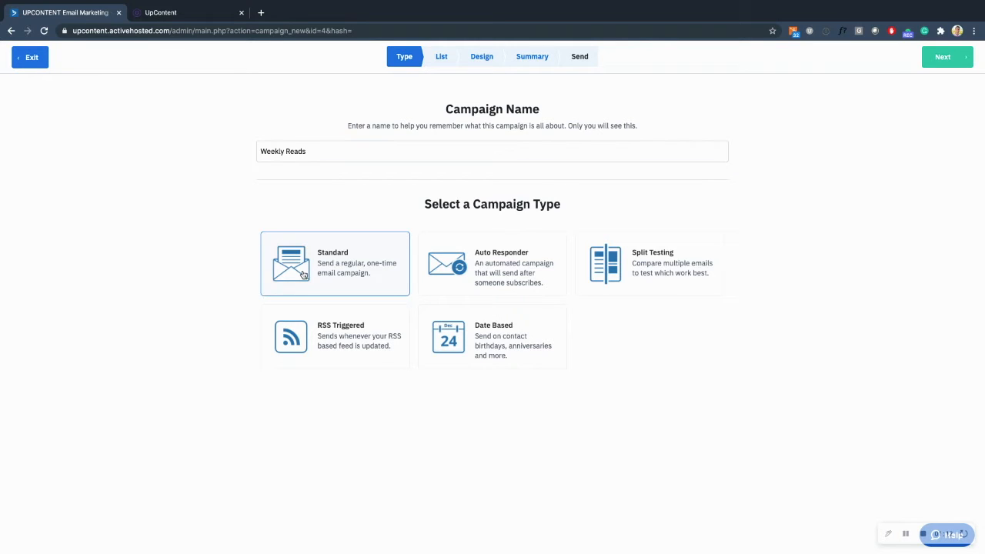
click(950, 62)
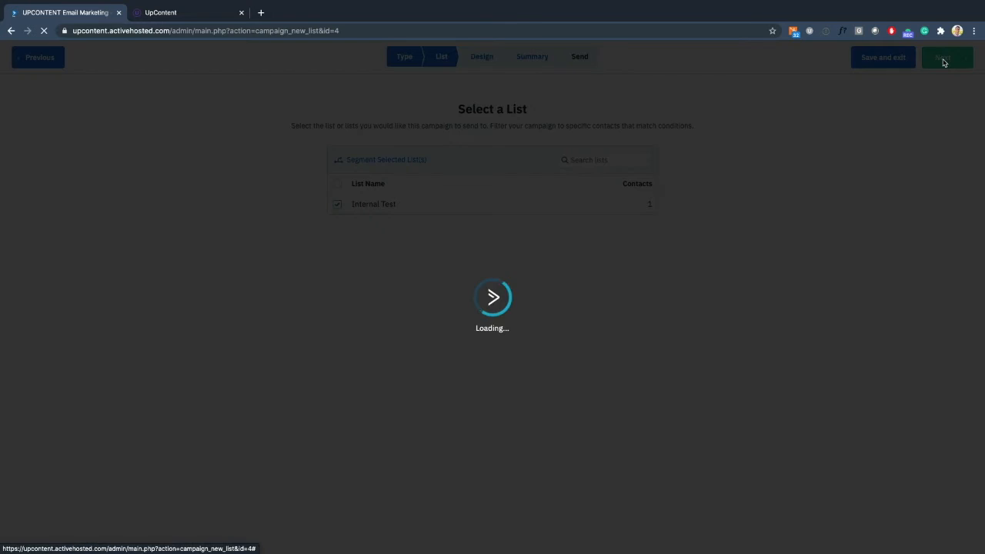
click(944, 63)
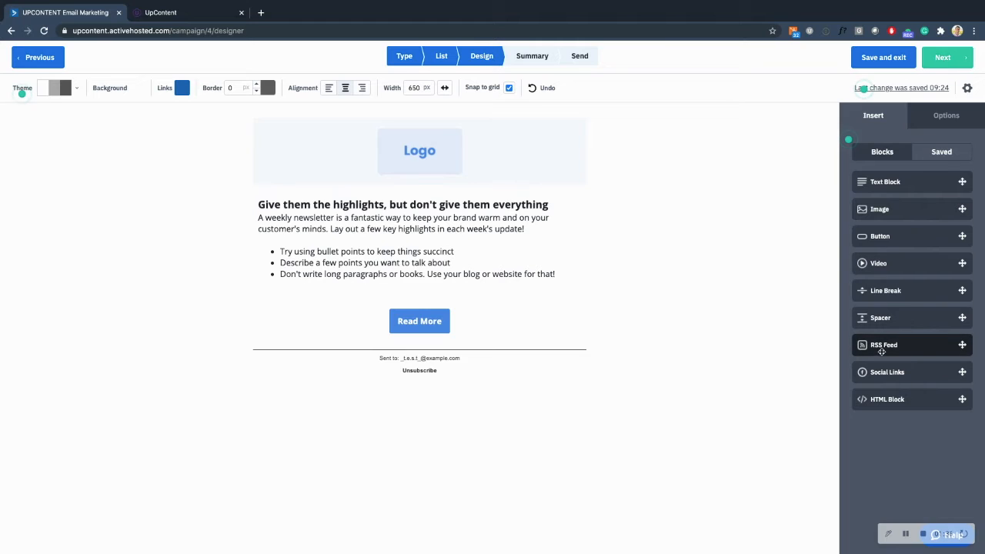
Insert an RSS Feed block above the Read More button, using the copied feed URL and showing 5 items
drag(881, 347, 418, 310)
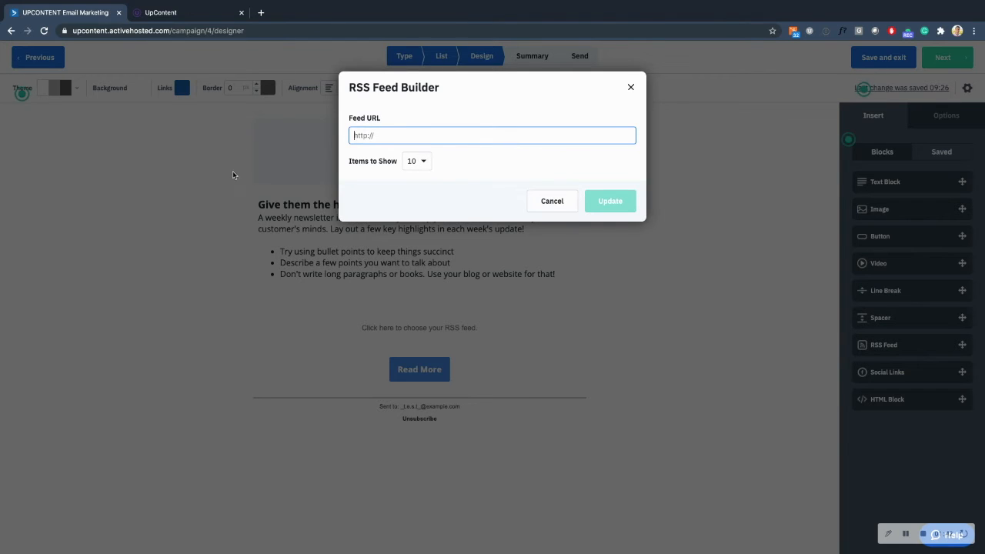
key(ctrl+v)
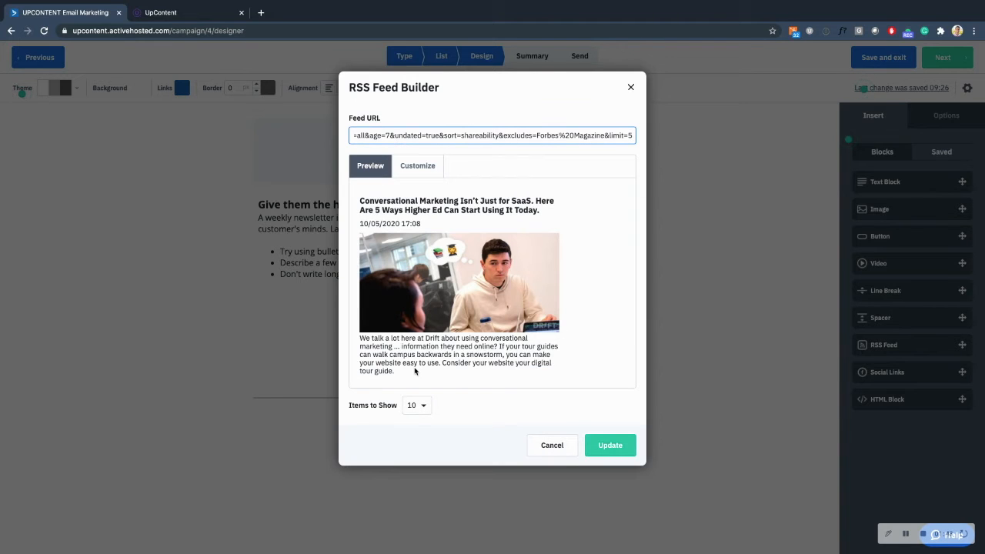
click(414, 406)
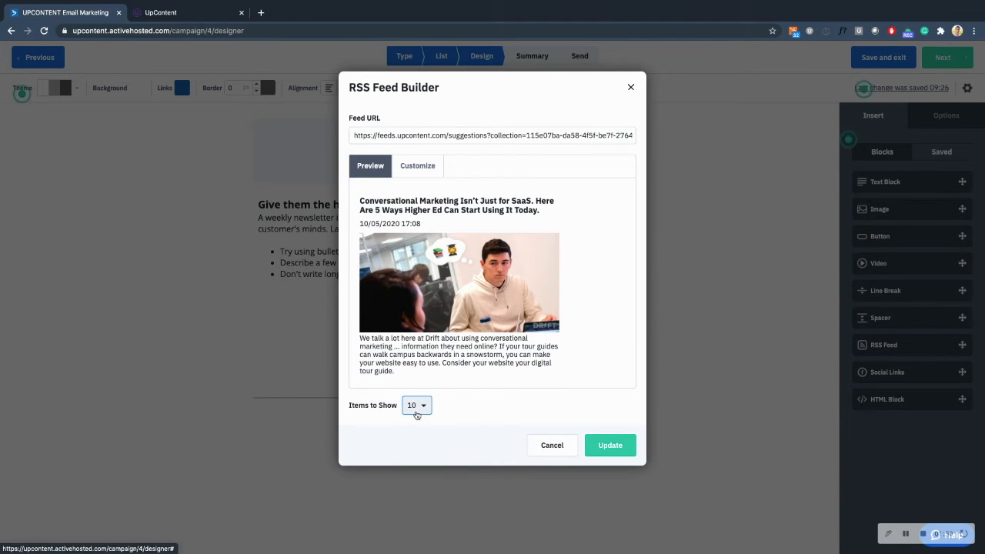
click(412, 495)
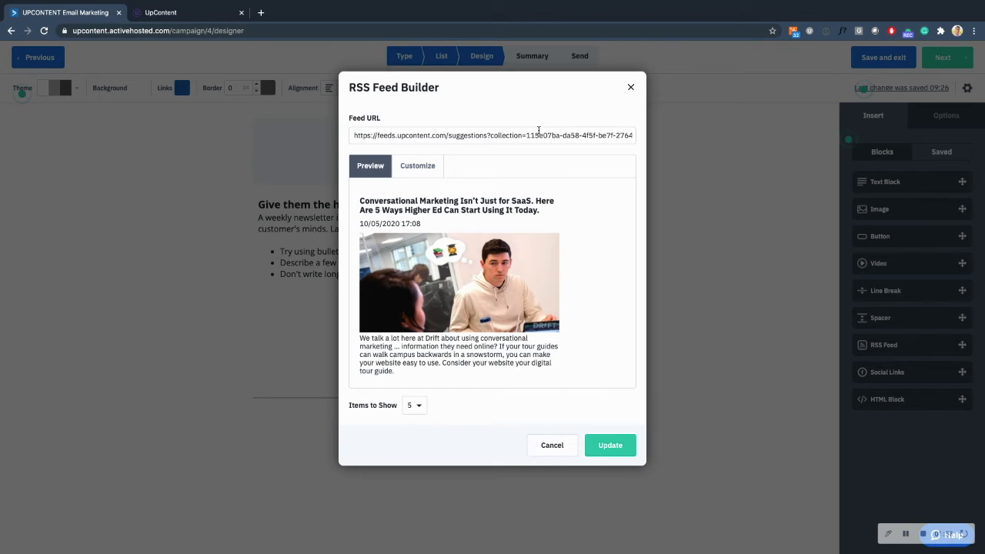
click(628, 446)
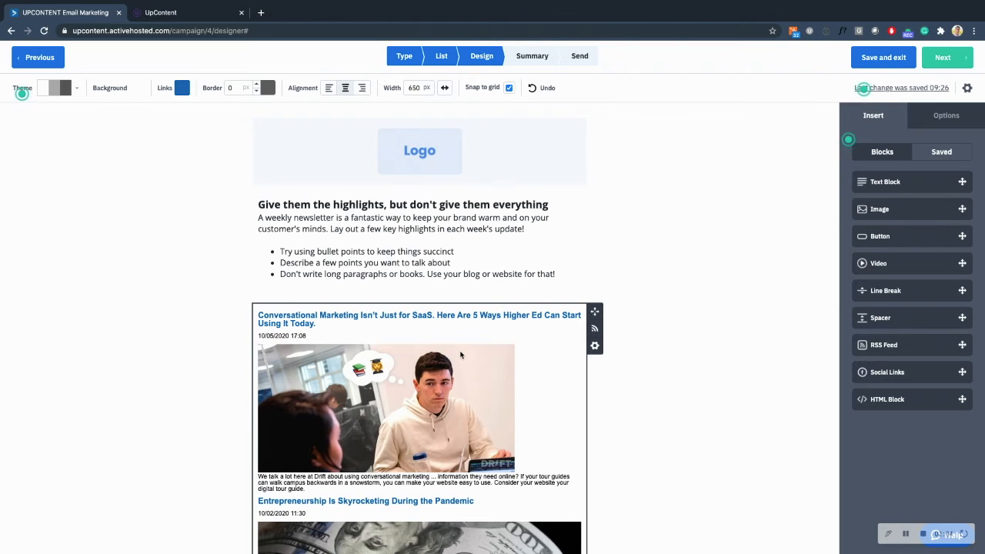
Examine the articles in the inserted RSS block and the formatting options for their titles and dates
scroll(461, 354, down, 1)
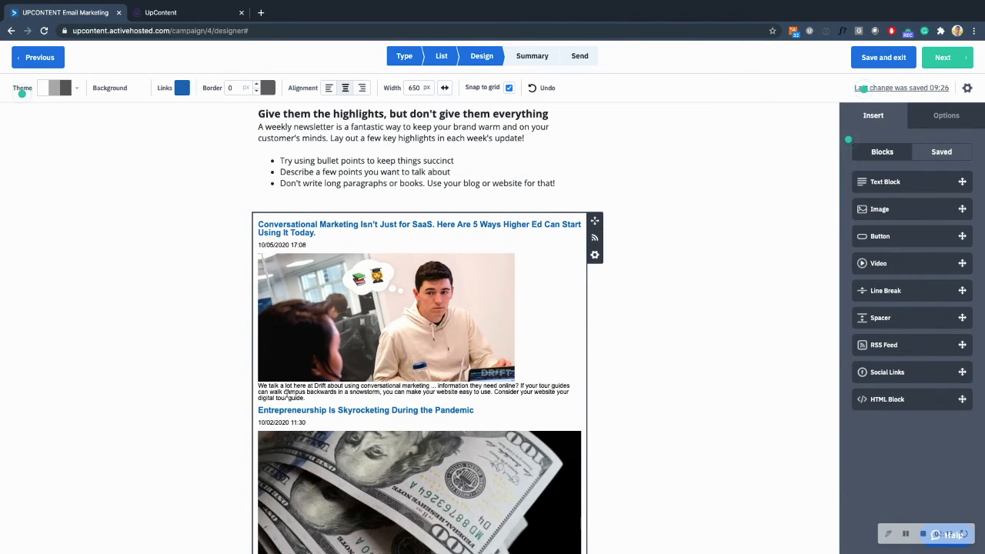
scroll(287, 392, down, 3)
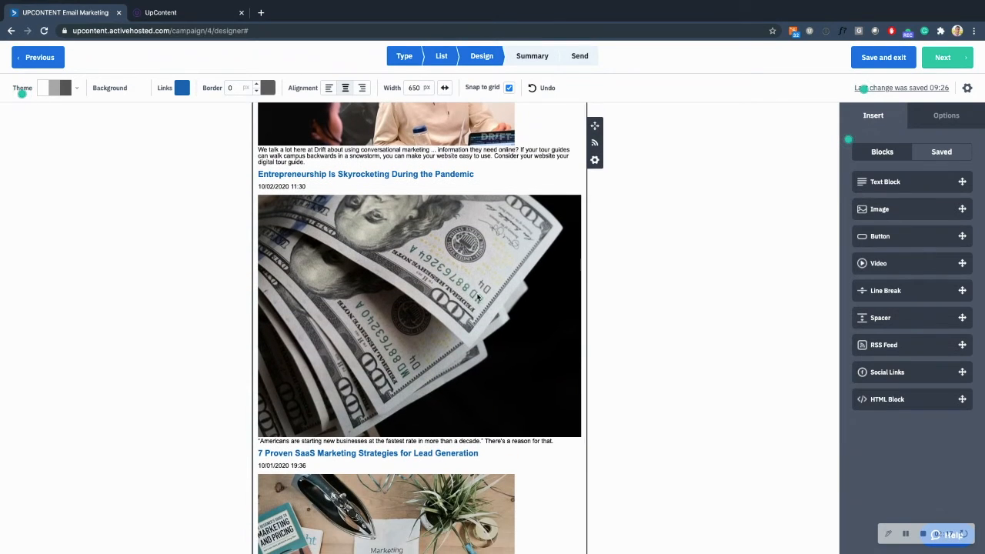
scroll(477, 296, down, 3)
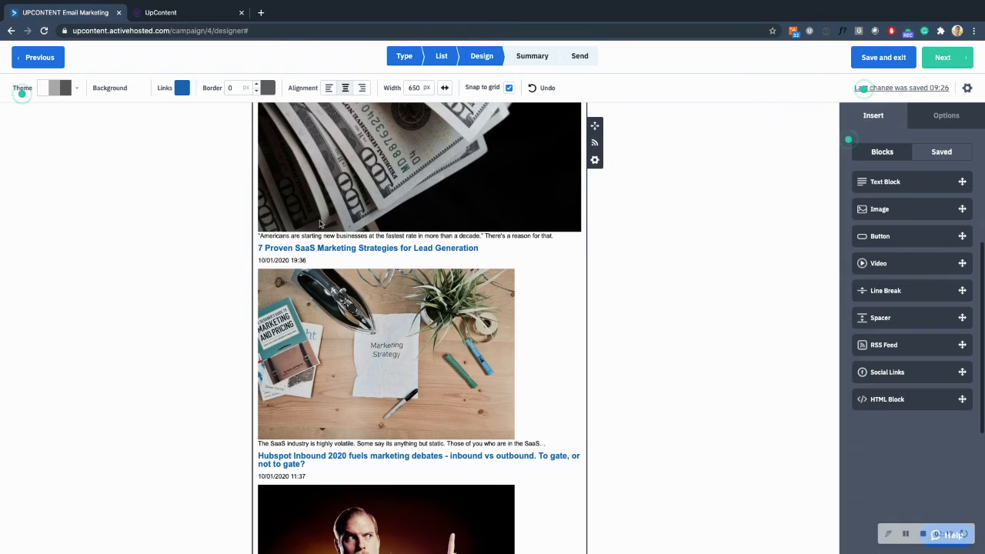
click(319, 251)
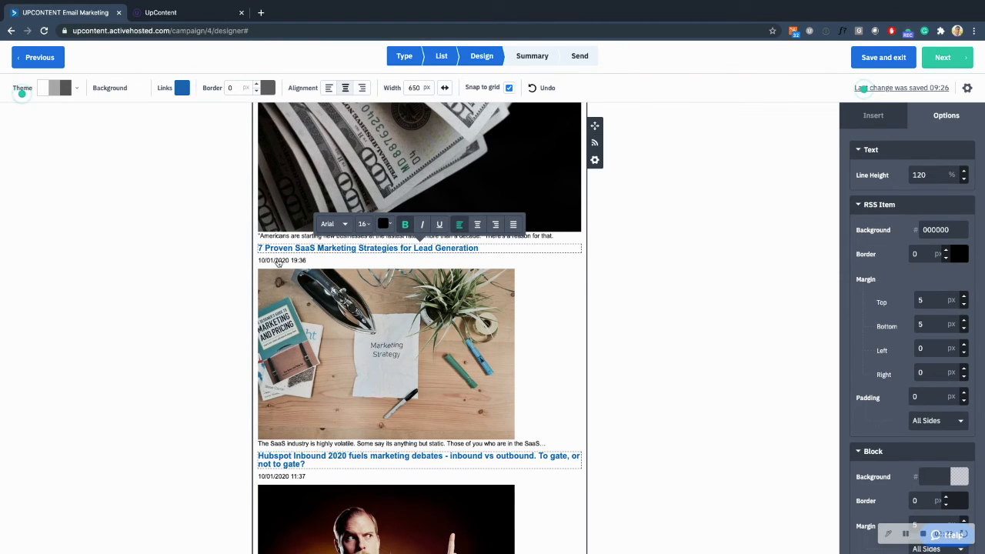
click(279, 262)
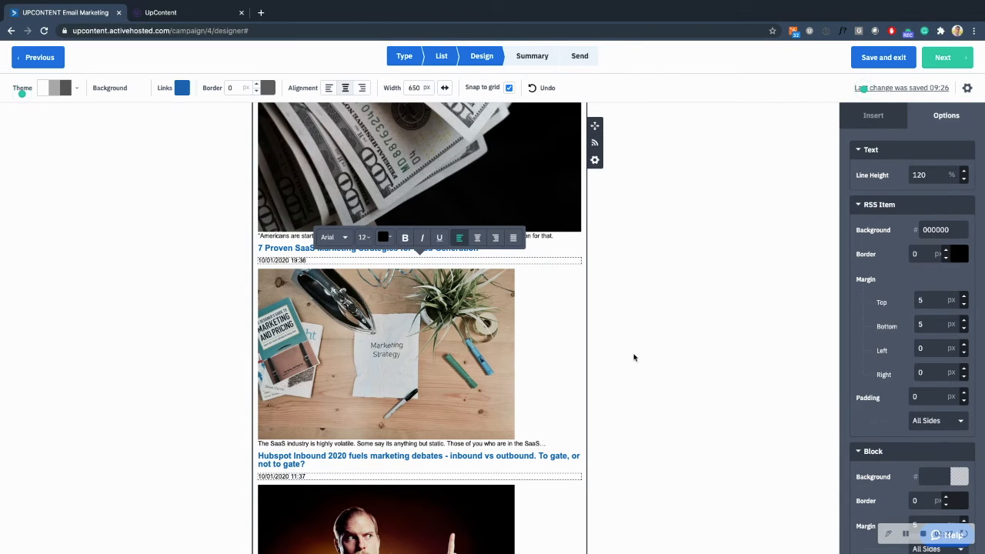
scroll(547, 458, down, 5)
scroll(480, 372, up, 10)
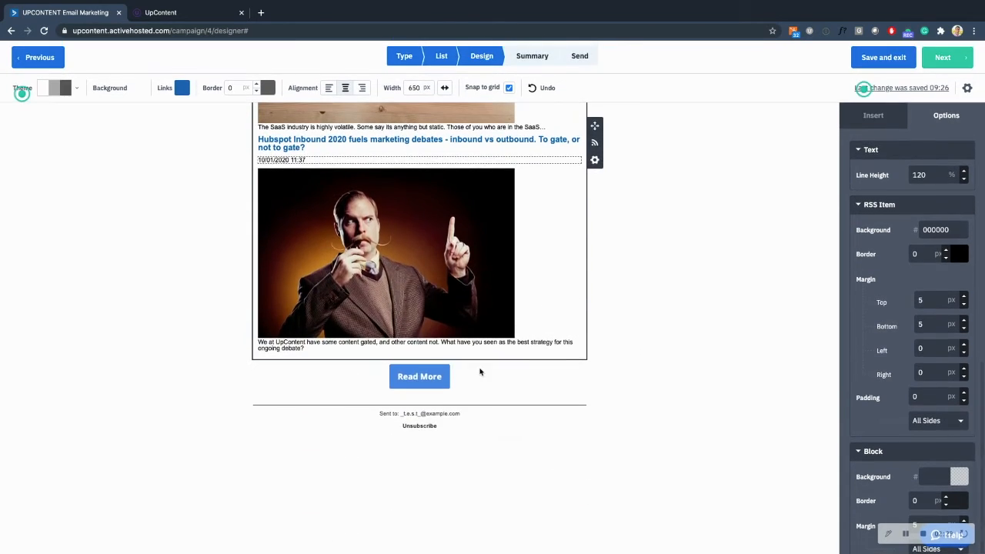
scroll(480, 372, up, 1)
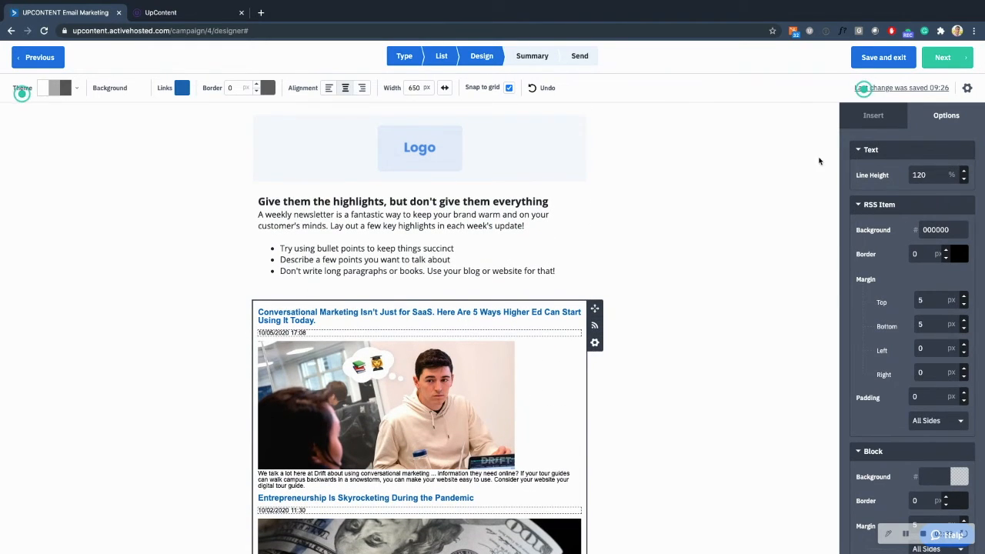
Finish the email design and proceed to the campaign summary
click(938, 60)
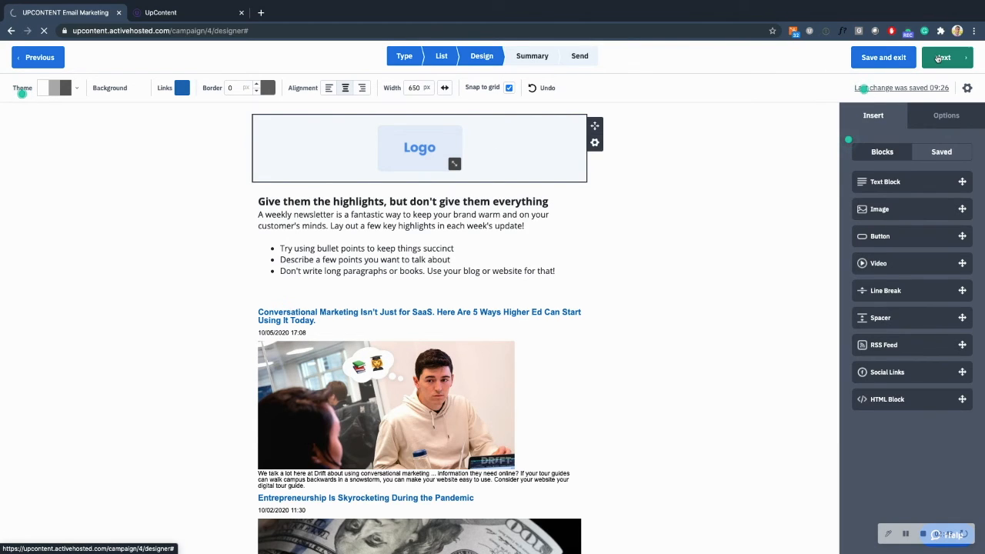
click(532, 57)
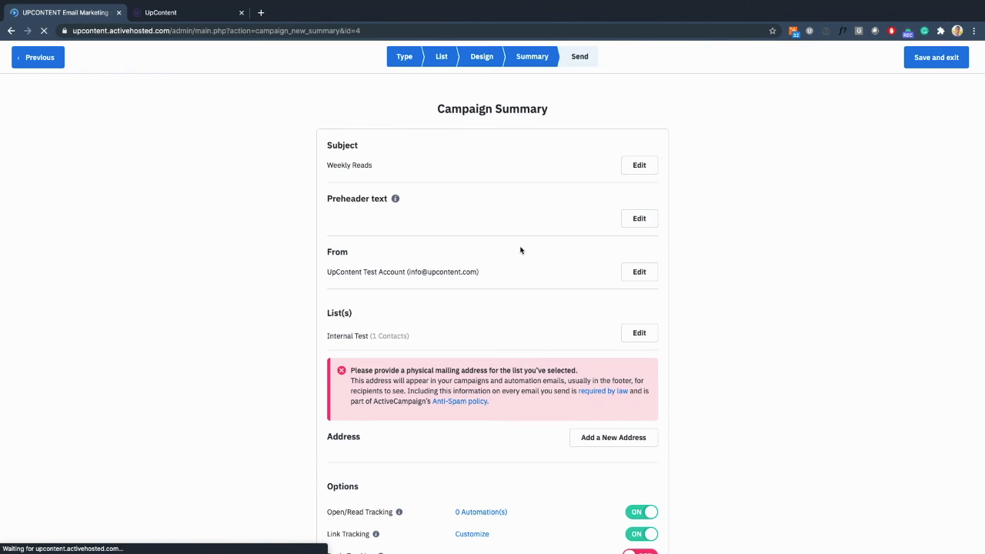
Enable campaign recurrence, set it to Every Week, and turn the campaign schedule on
scroll(521, 249, down, 1)
scroll(433, 279, down, 2)
scroll(433, 281, down, 2)
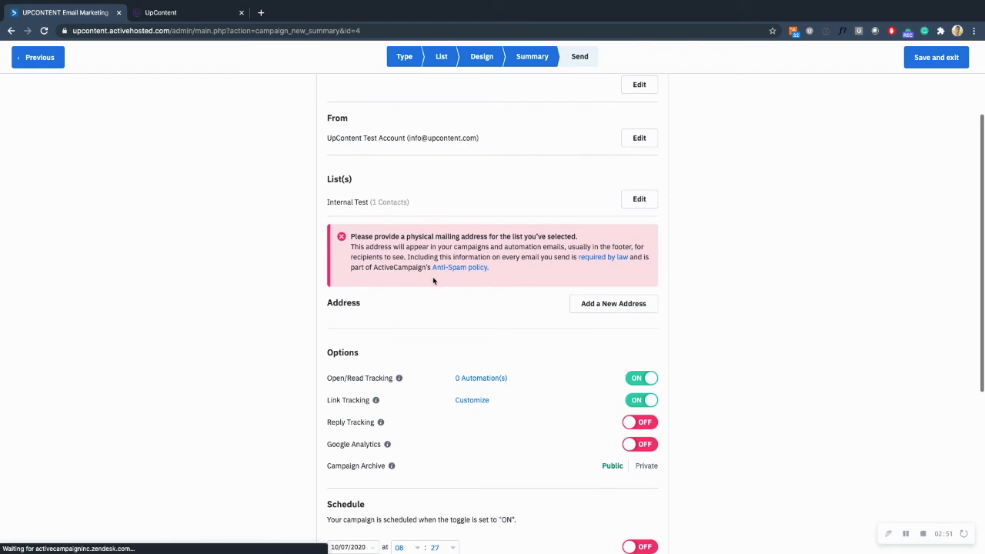
scroll(434, 280, down, 5)
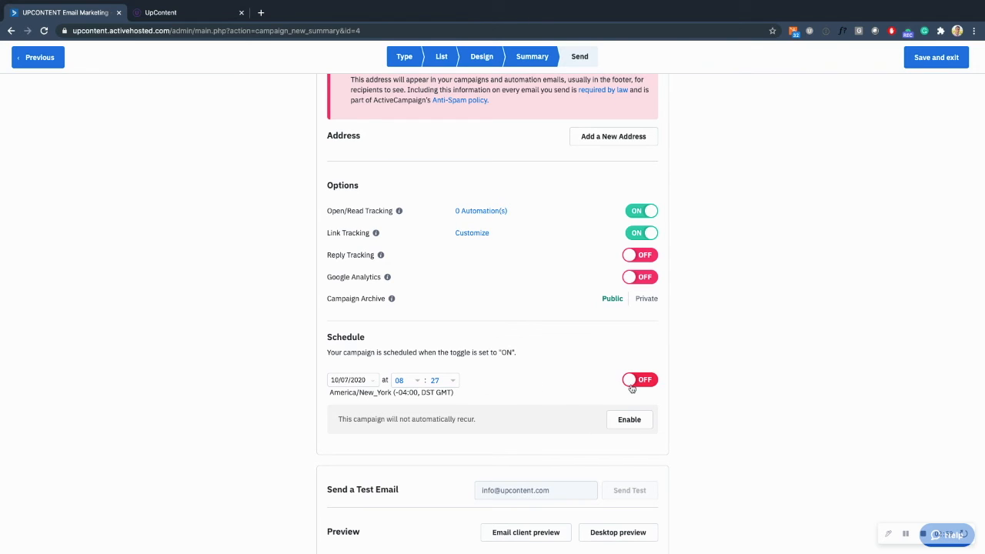
click(629, 421)
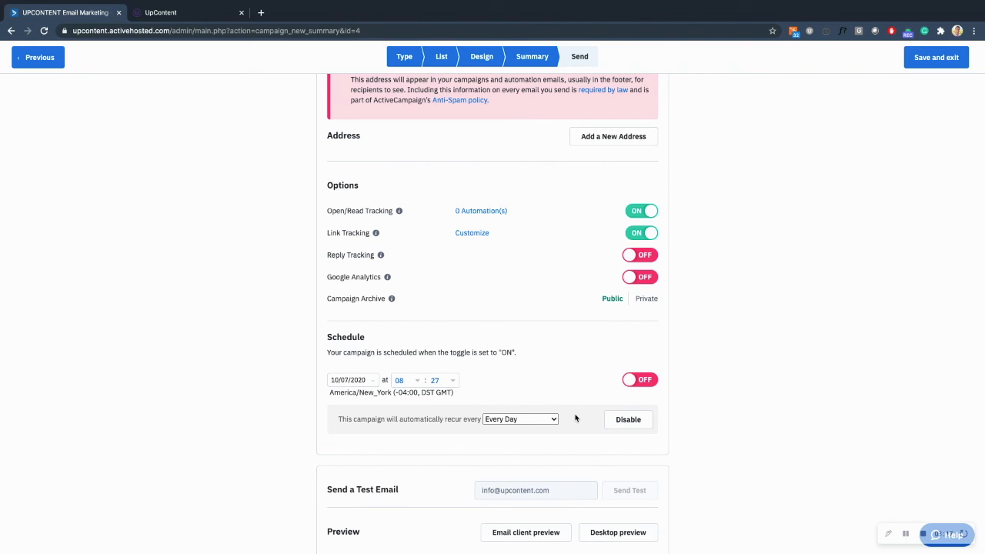
click(535, 424)
click(535, 437)
click(637, 381)
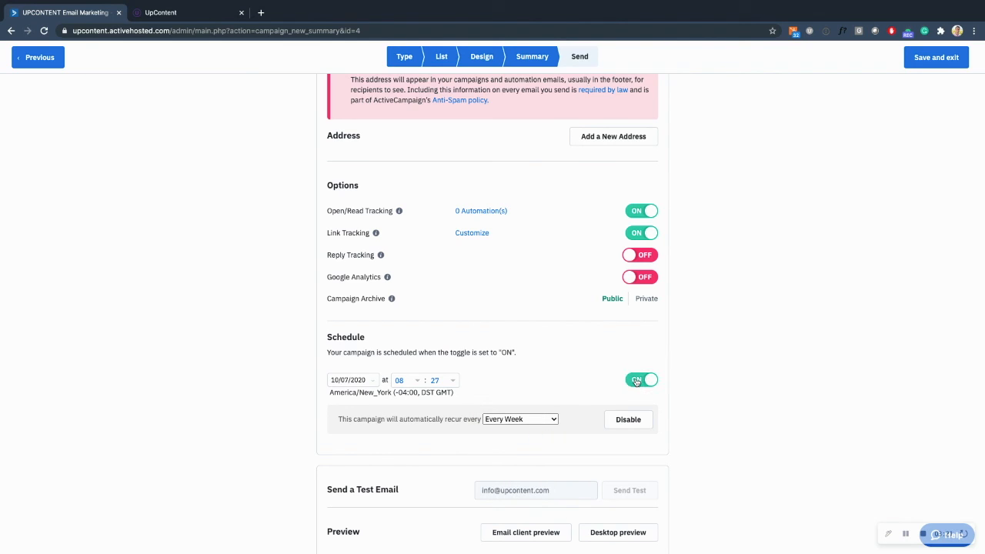